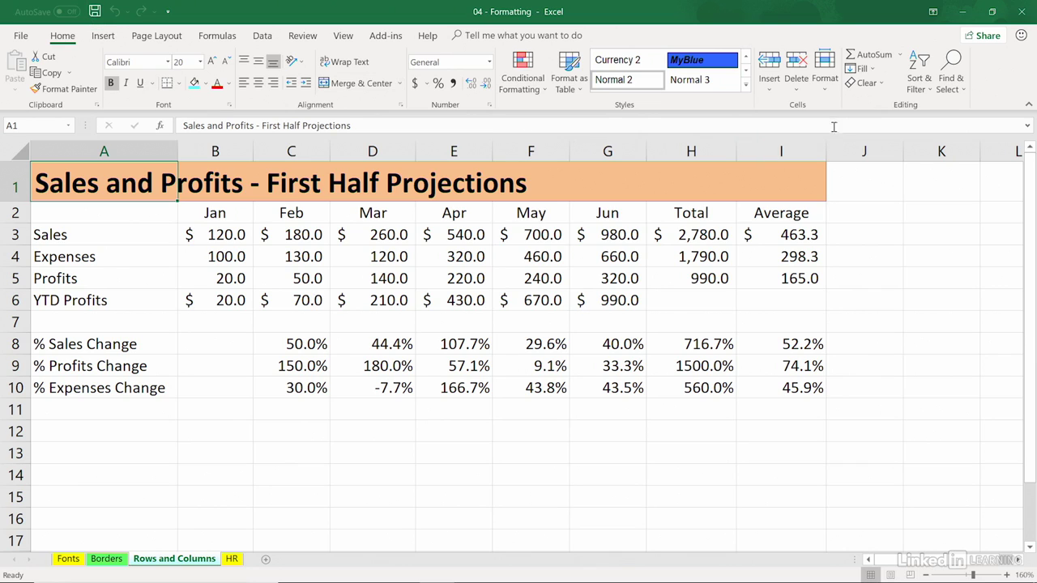
# Step: Widen the Mar column D slightly
pyautogui.click(824, 74)
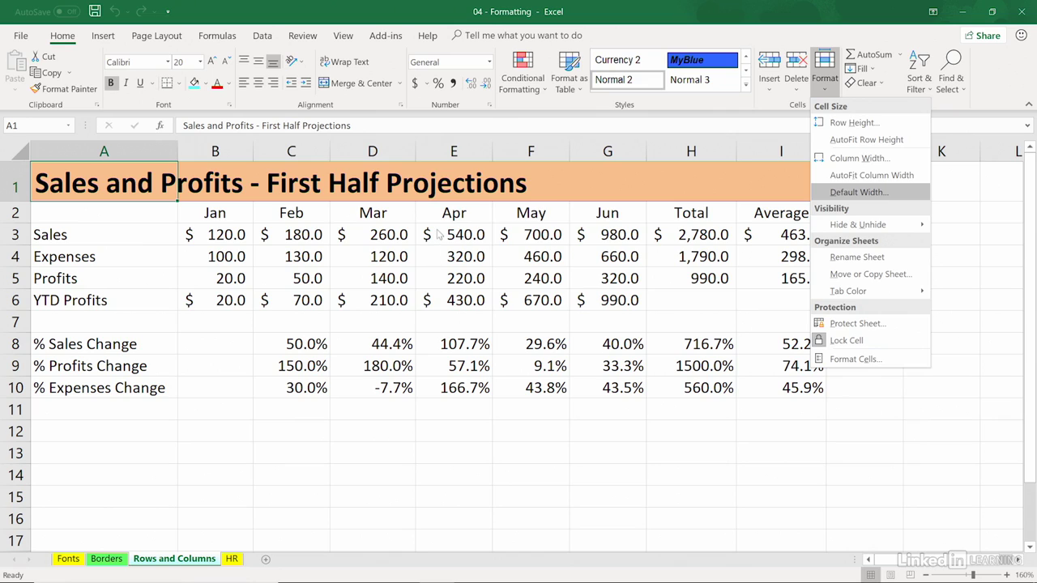
pyautogui.click(413, 148)
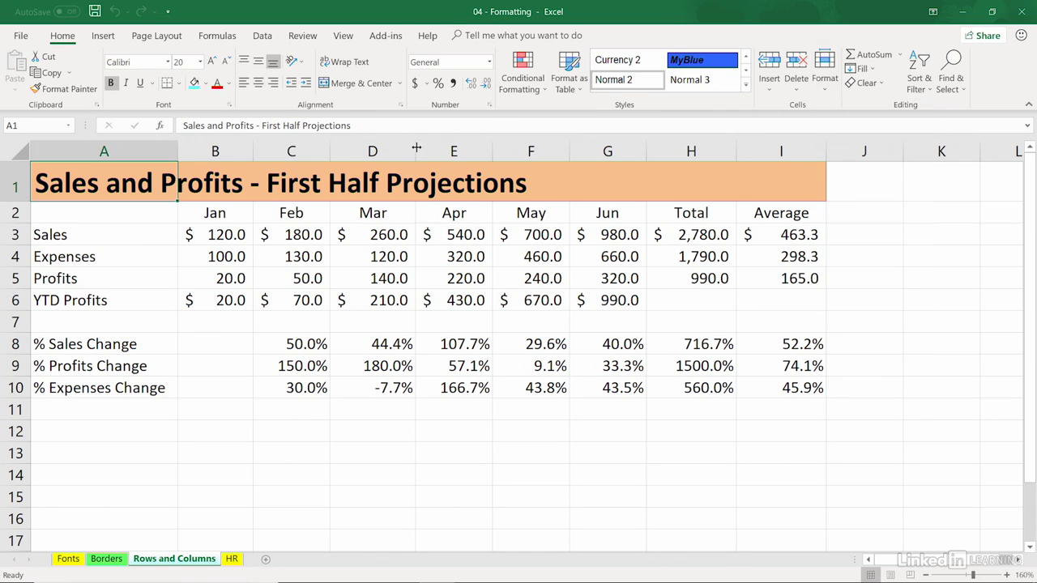
pyautogui.moveTo(415, 146)
pyautogui.mouseDown()
pyautogui.moveTo(430, 146)
pyautogui.moveTo(417, 147)
pyautogui.mouseUp()
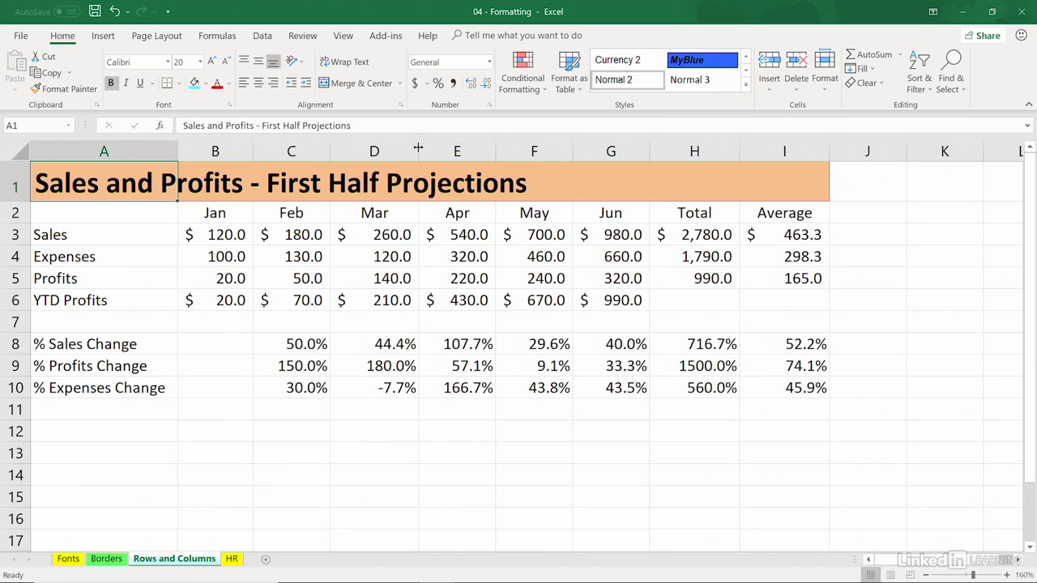
pyautogui.click(460, 253)
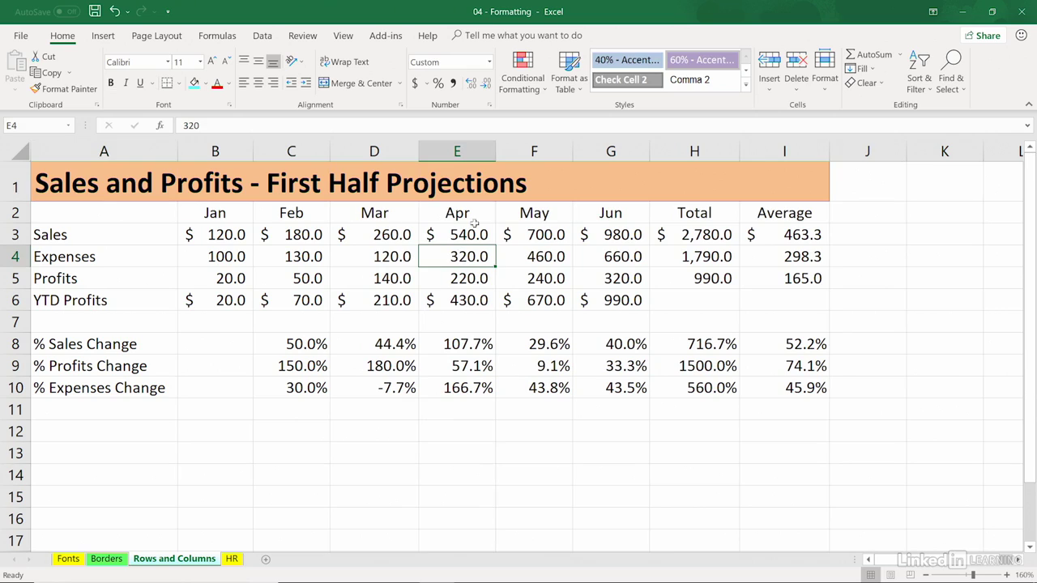
pyautogui.click(308, 232)
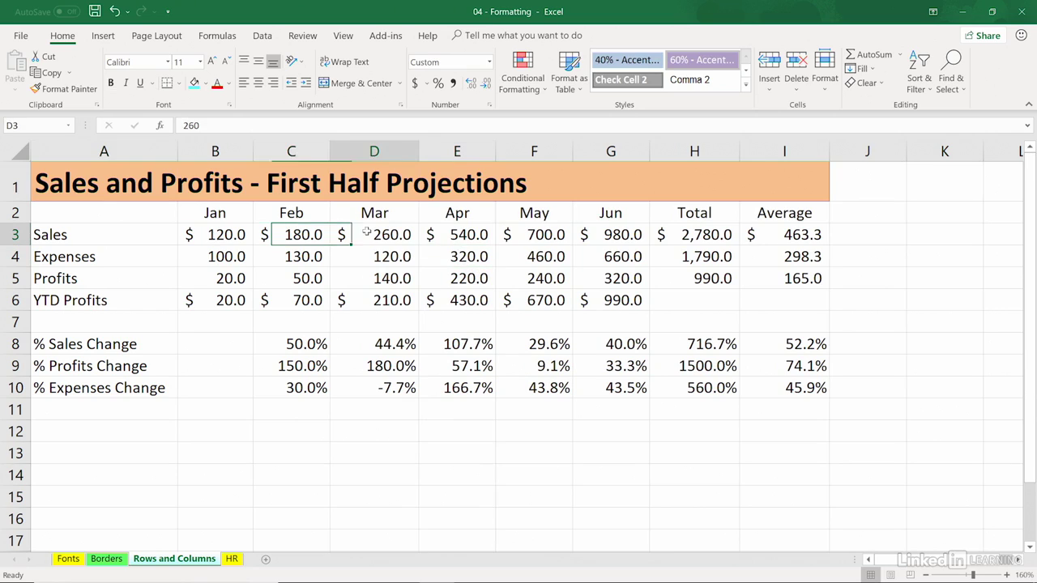
pyautogui.click(413, 232)
pyautogui.click(489, 232)
pyautogui.click(567, 232)
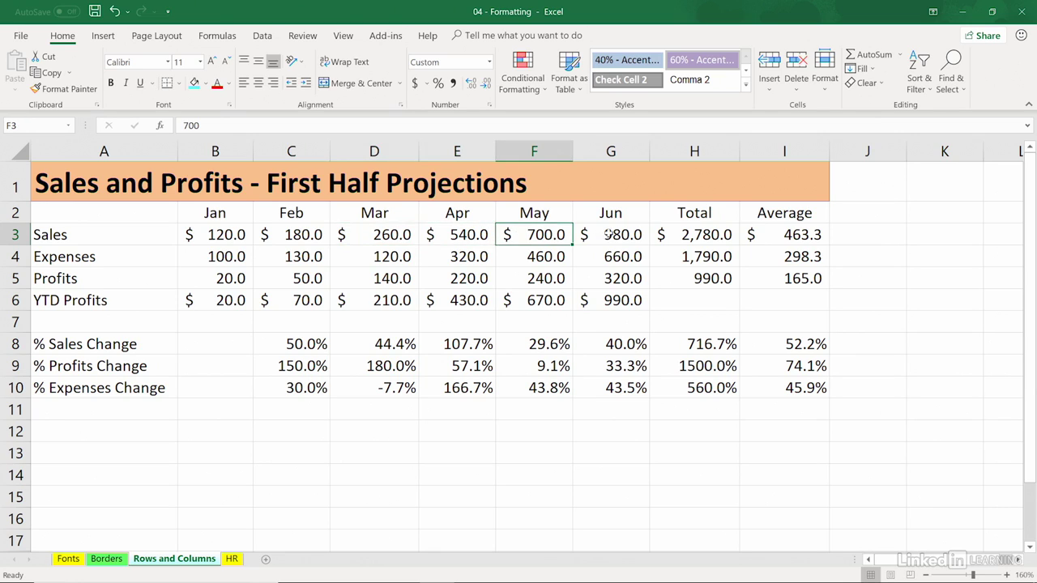
pyautogui.click(607, 233)
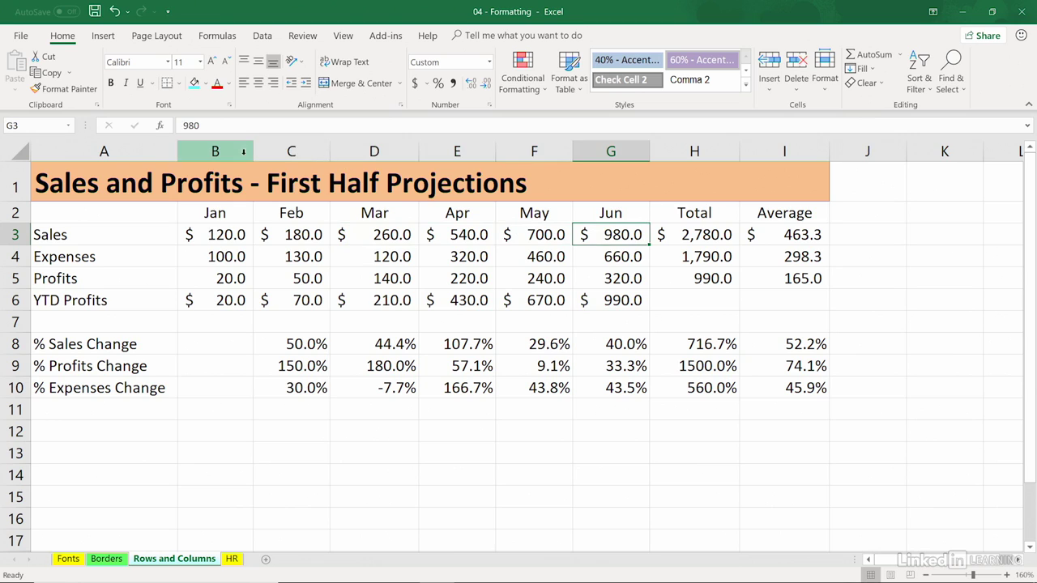
# Step: AutoFit the month columns B through G to the width of their contents
pyautogui.moveTo(216, 150); pyautogui.dragTo(603, 152)
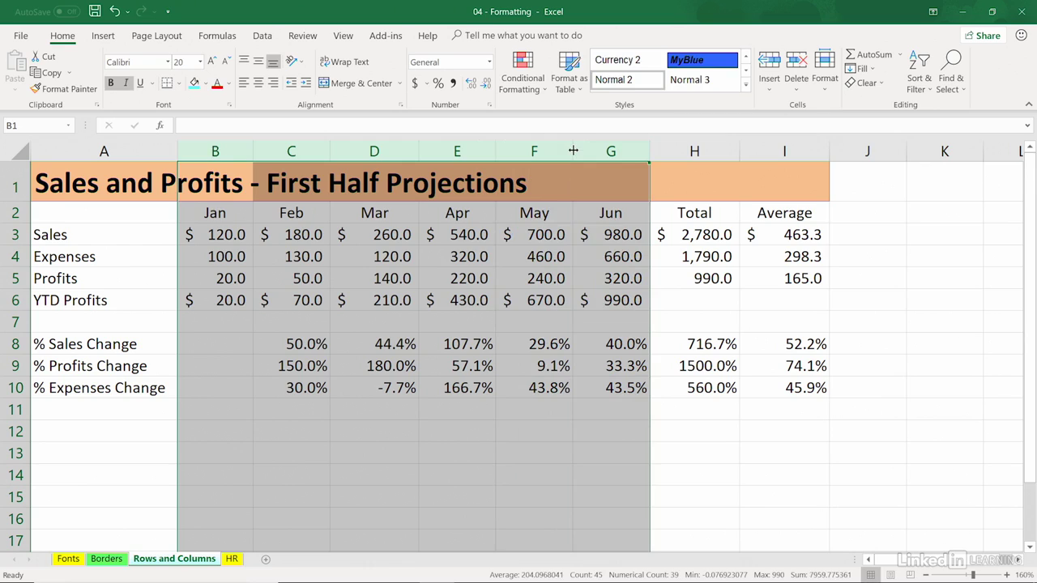
pyautogui.doubleClick(574, 150)
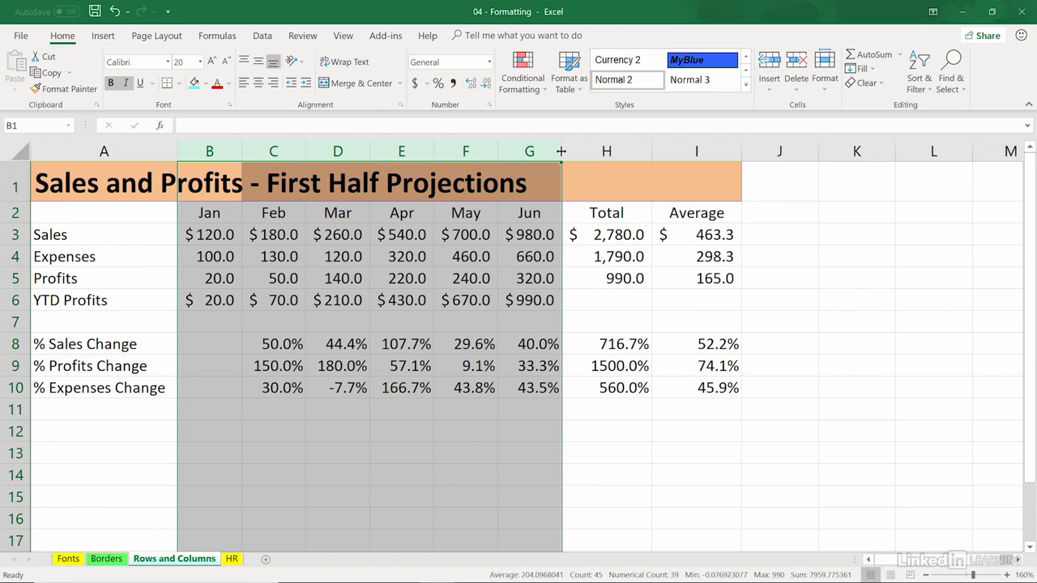
pyautogui.moveTo(560, 151); pyautogui.dragTo(561, 151)
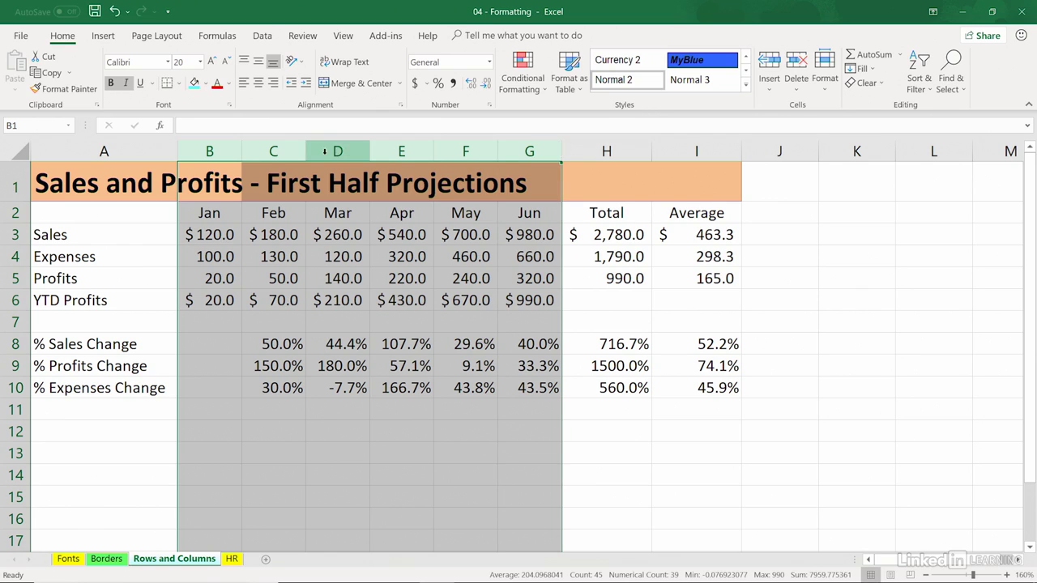
pyautogui.moveTo(308, 154); pyautogui.dragTo(309, 153)
pyautogui.click(503, 277)
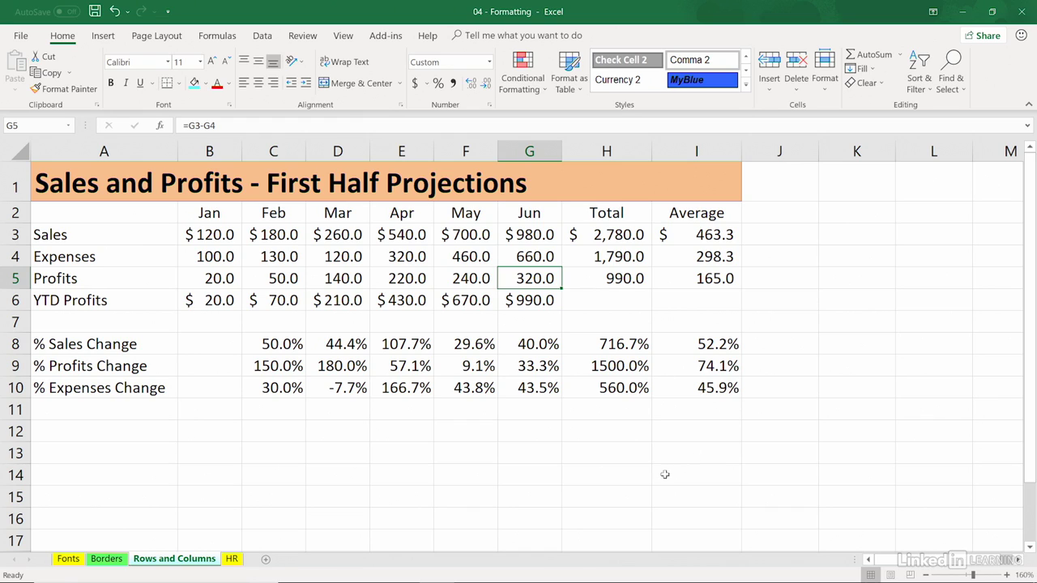
# Step: AutoFit the Total column H to its contents and narrow the Jun column G to less than its values need
pyautogui.doubleClick(650, 148)
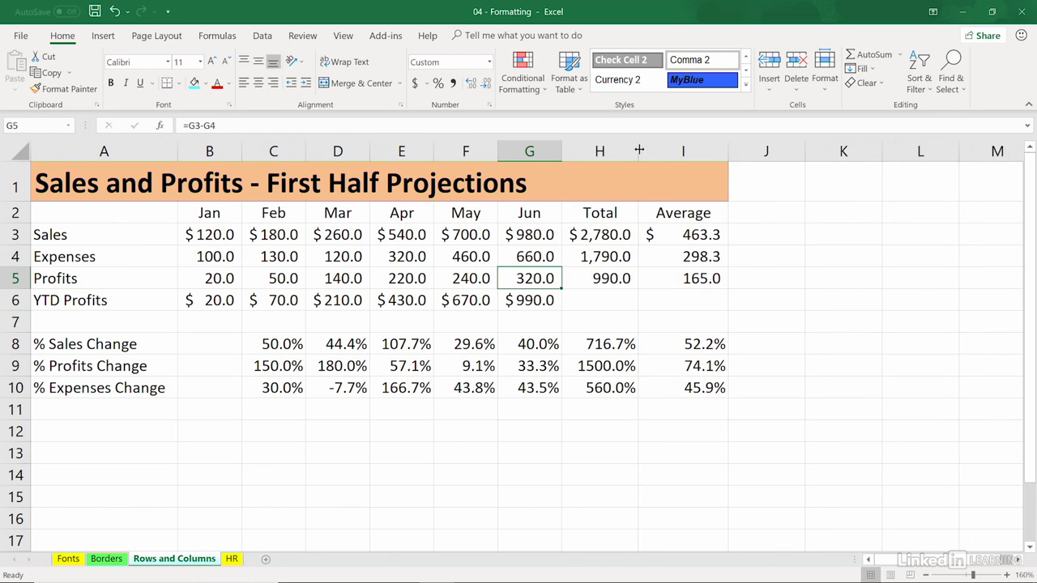
pyautogui.moveTo(638, 149); pyautogui.dragTo(637, 149)
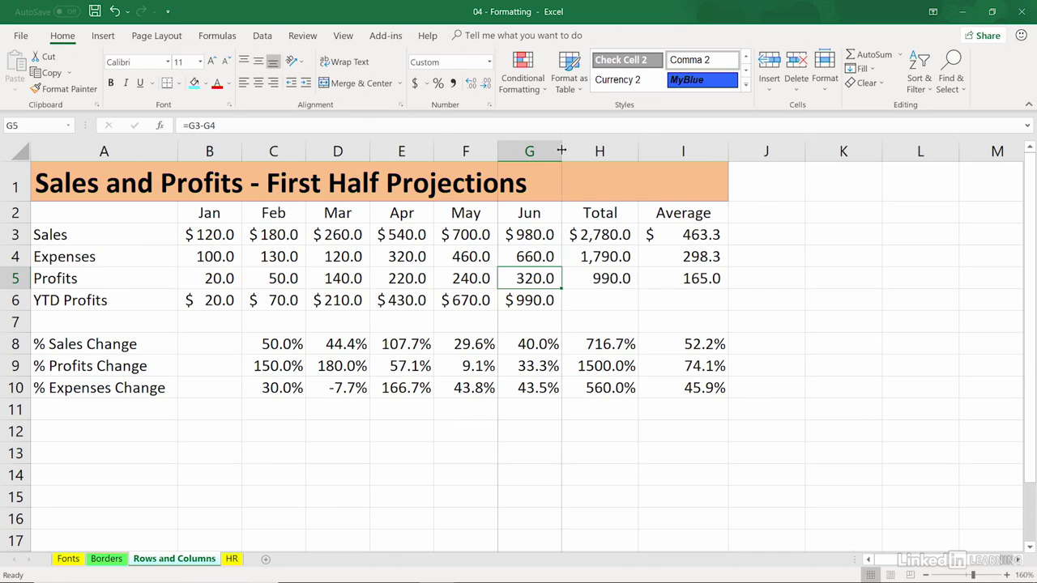
pyautogui.moveTo(561, 150); pyautogui.dragTo(538, 151)
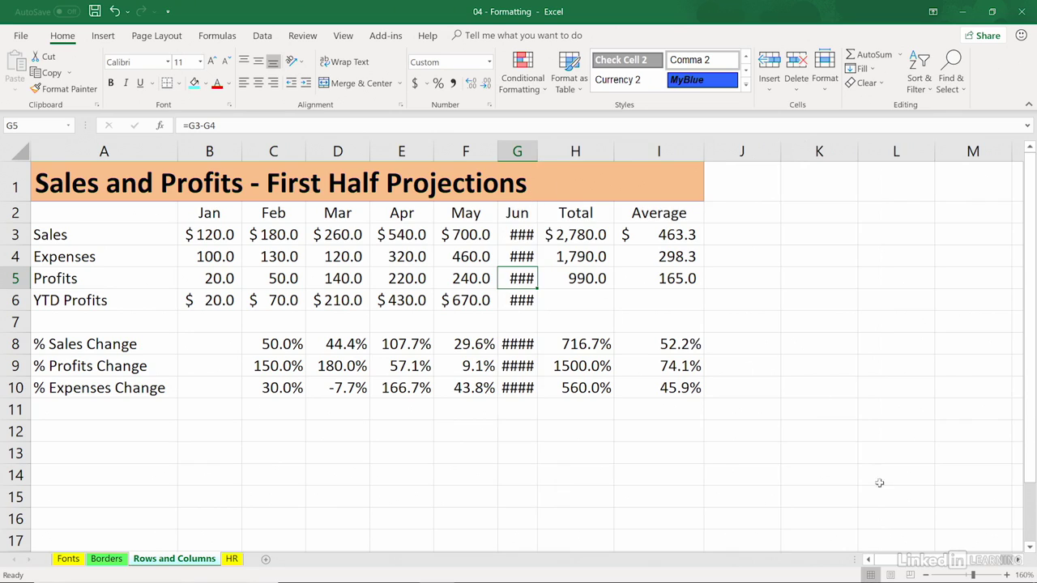
# Step: Zoom the worksheet out to 148% and narrow the Mar column D slightly
pyautogui.moveTo(948, 577)
pyautogui.moveTo(975, 577)
pyautogui.mouseDown()
pyautogui.moveTo(985, 577)
pyautogui.moveTo(948, 574)
pyautogui.moveTo(972, 575)
pyautogui.mouseUp()
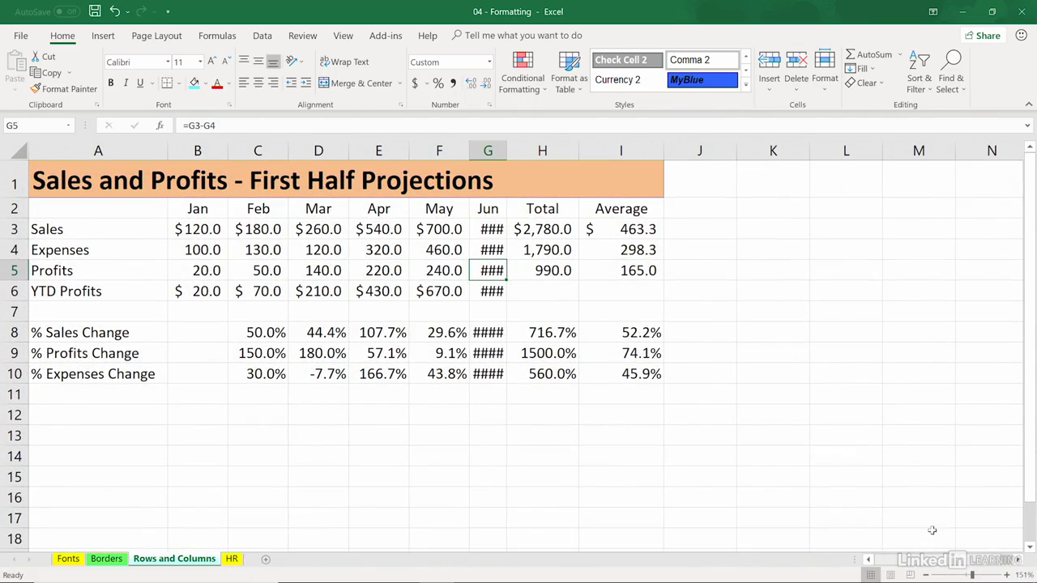
pyautogui.click(415, 273)
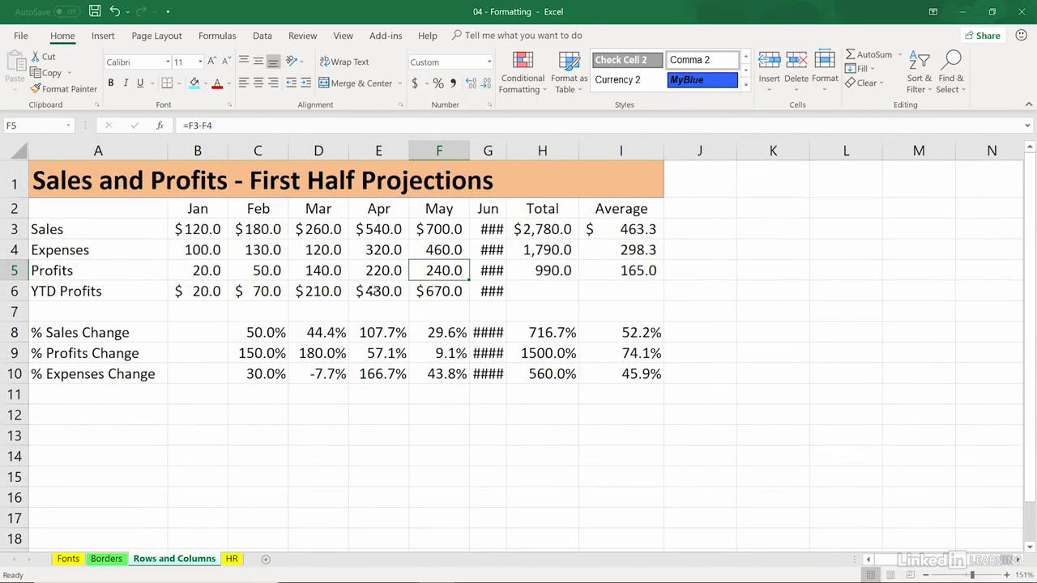
pyautogui.moveTo(349, 153); pyautogui.dragTo(349, 153)
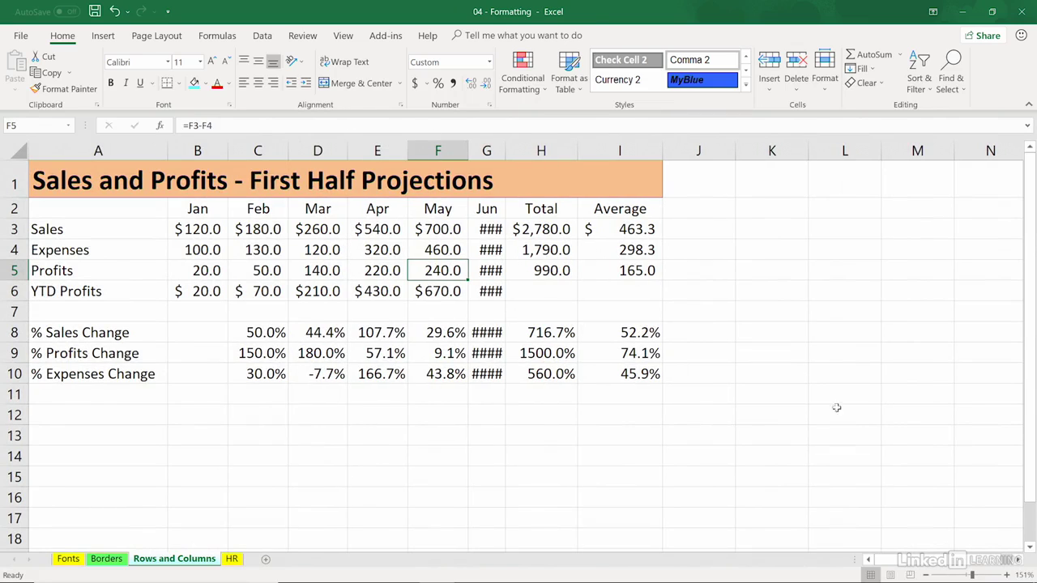
pyautogui.moveTo(974, 575)
pyautogui.mouseDown()
pyautogui.moveTo(985, 575)
pyautogui.moveTo(962, 574)
pyautogui.moveTo(972, 573)
pyautogui.mouseUp()
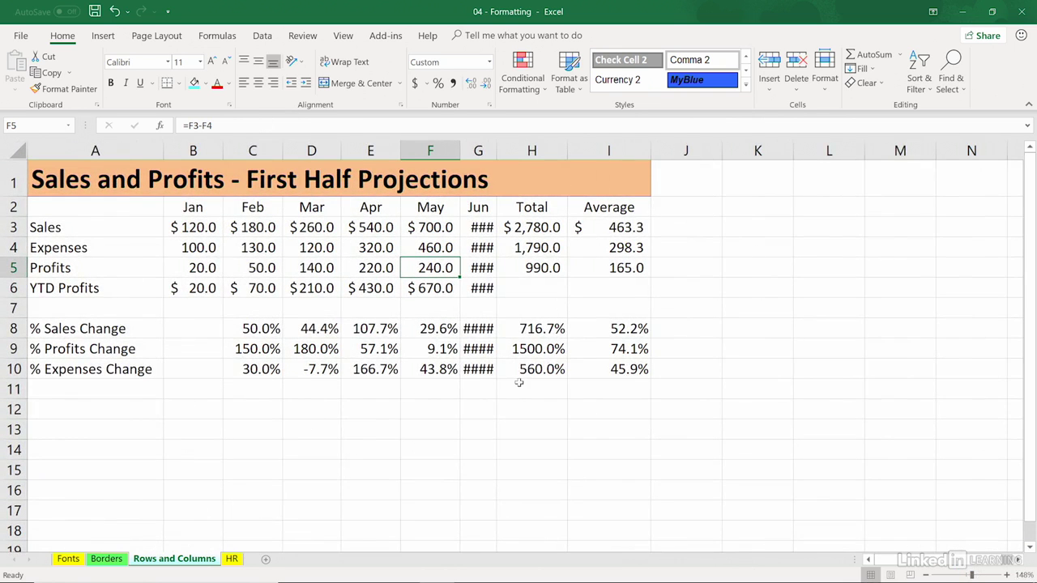
# Step: AutoFit the Jun column G to its contents and widen the month columns B through G to one equal width
pyautogui.doubleClick(497, 150)
pyautogui.click(502, 228)
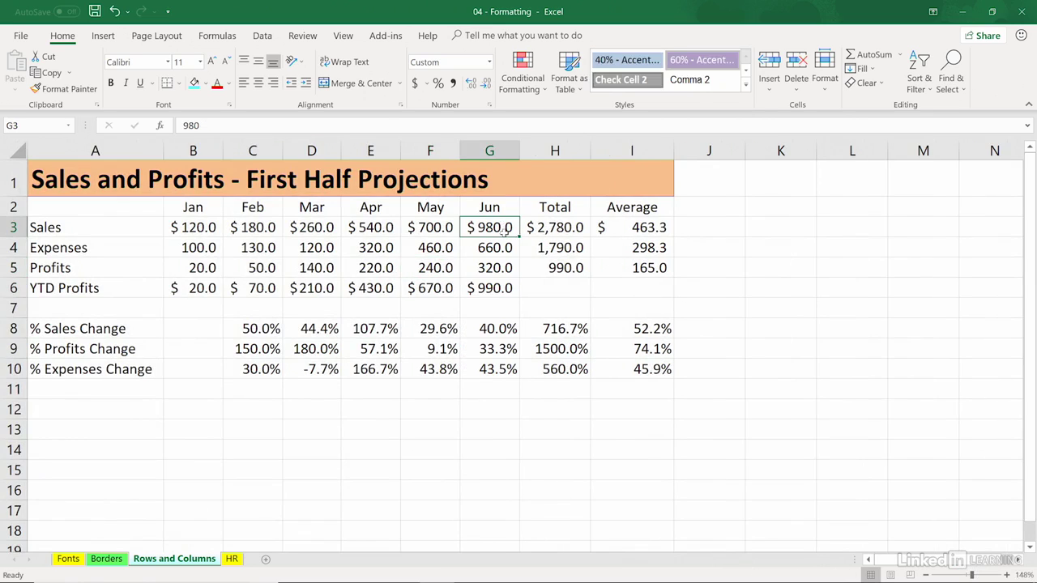
pyautogui.click(200, 212)
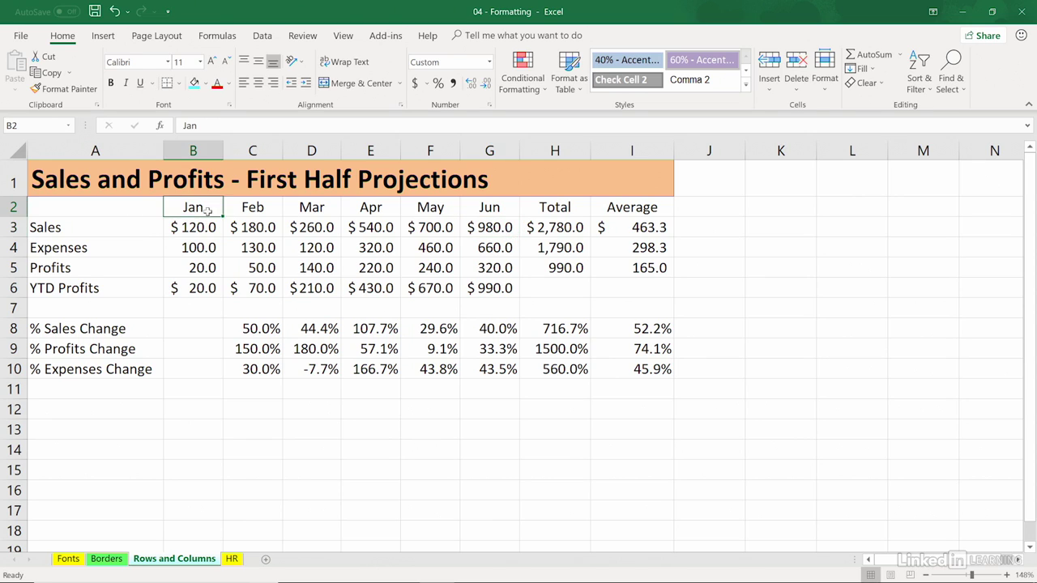
pyautogui.click(479, 206)
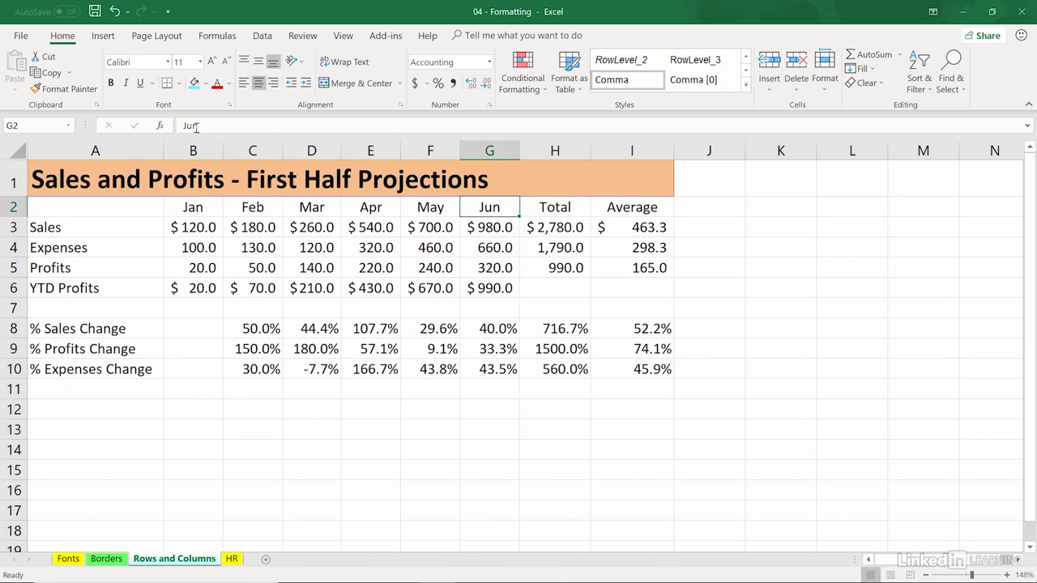
pyautogui.moveTo(192, 150); pyautogui.dragTo(468, 150)
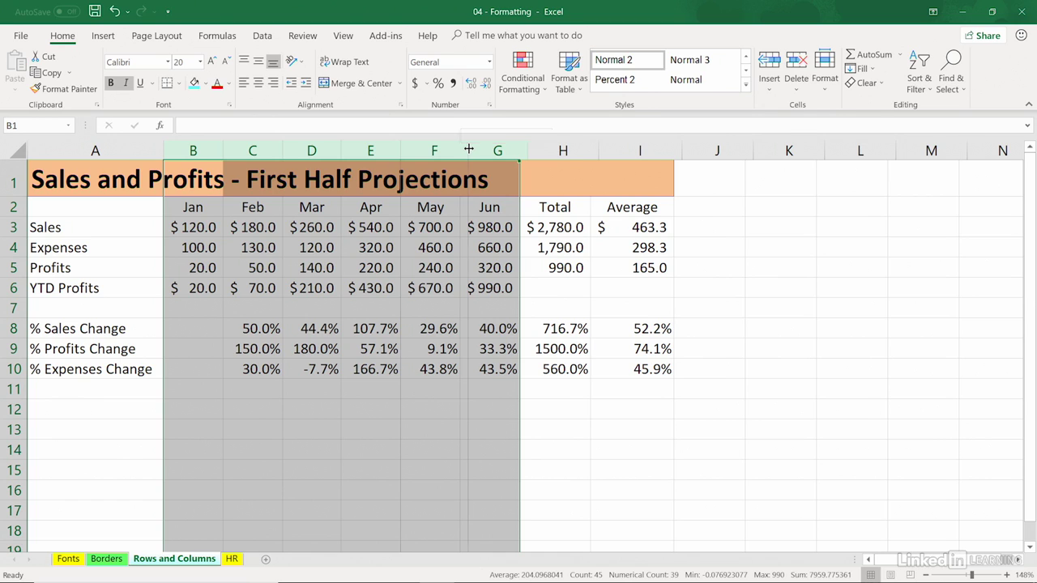
pyautogui.click(444, 247)
pyautogui.click(89, 179)
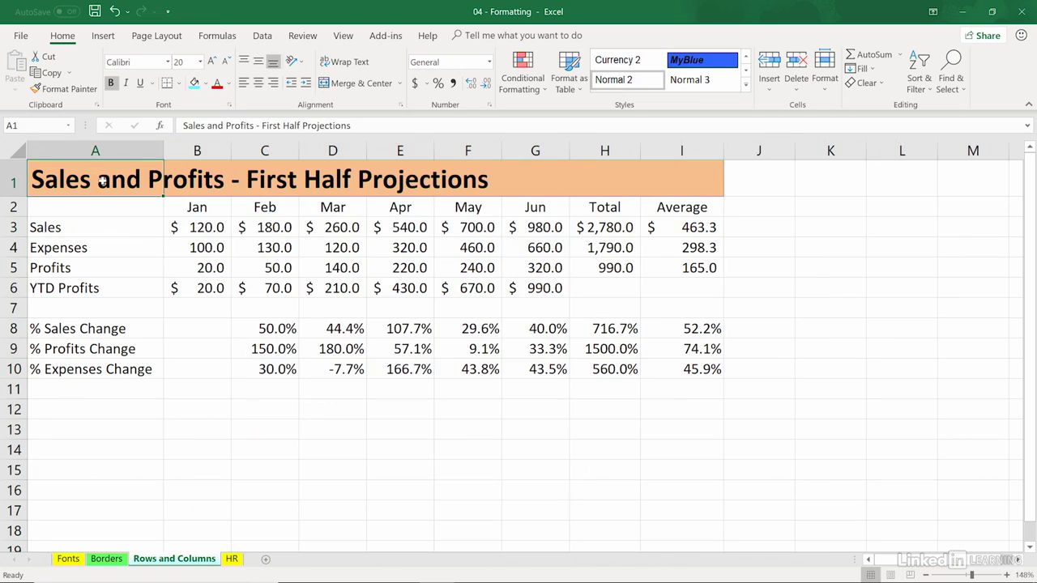
# Step: Widen the Total and Average columns H and I, and narrow the Feb column C to less than its values need
pyautogui.moveTo(103, 181); pyautogui.dragTo(153, 173)
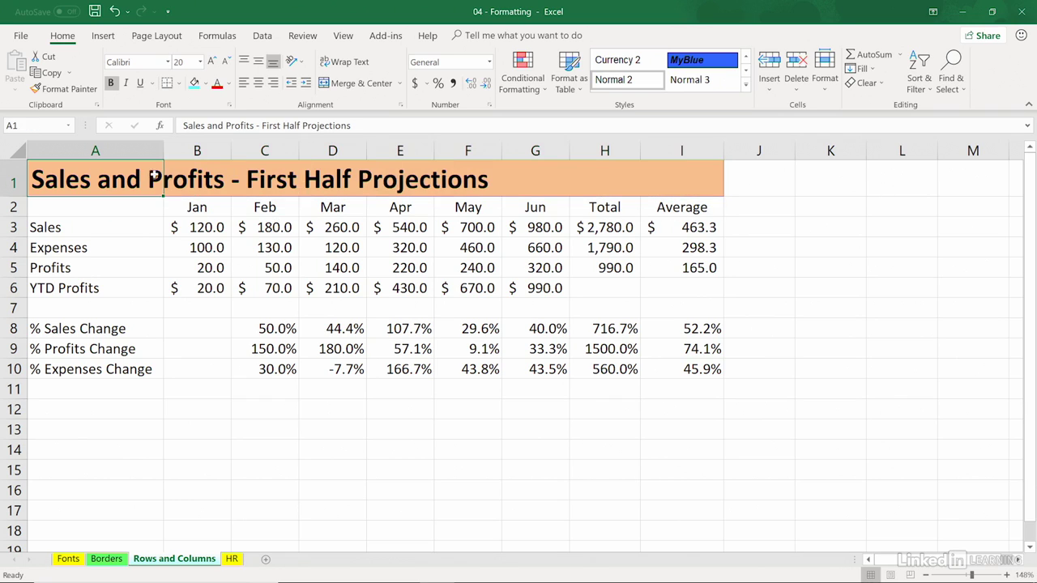
pyautogui.click(212, 282)
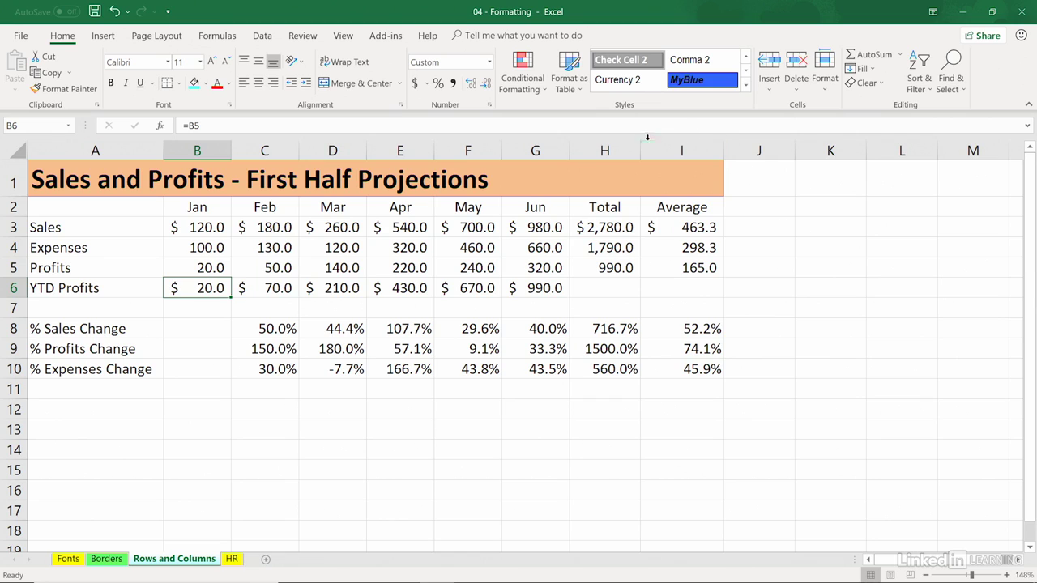
pyautogui.moveTo(640, 151); pyautogui.dragTo(664, 150)
pyautogui.moveTo(748, 150); pyautogui.dragTo(783, 151)
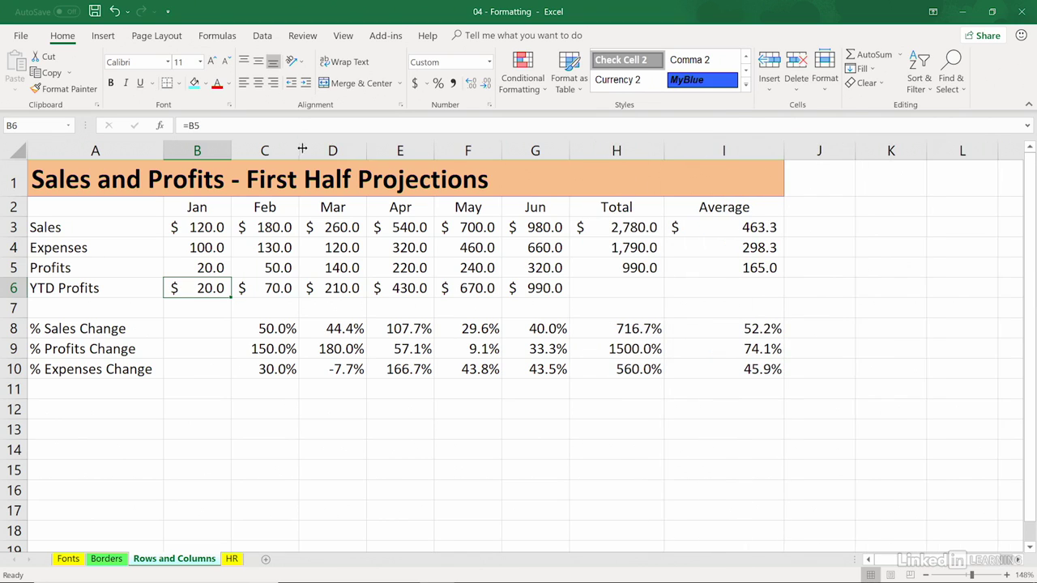
pyautogui.moveTo(299, 150); pyautogui.dragTo(281, 151)
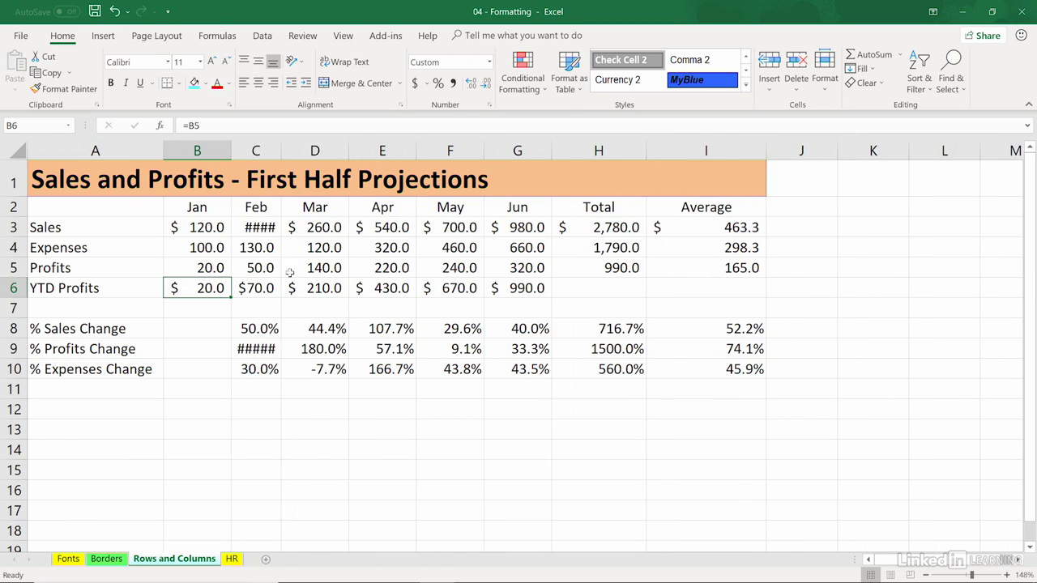
# Step: Select the entire worksheet and AutoFit every column to its widest entry, including the title in column A
pyautogui.click(11, 149)
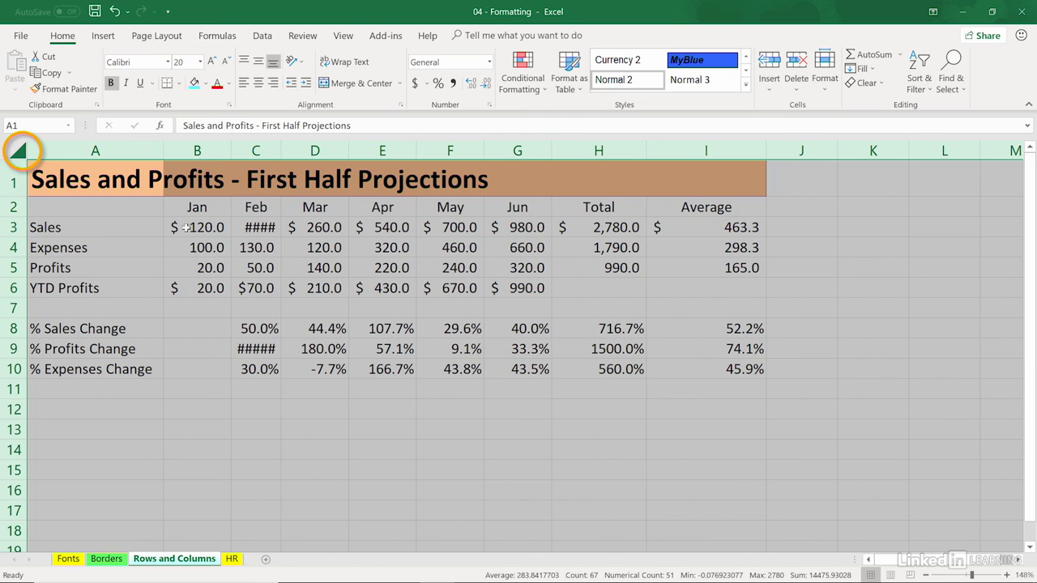
pyautogui.doubleClick(163, 149)
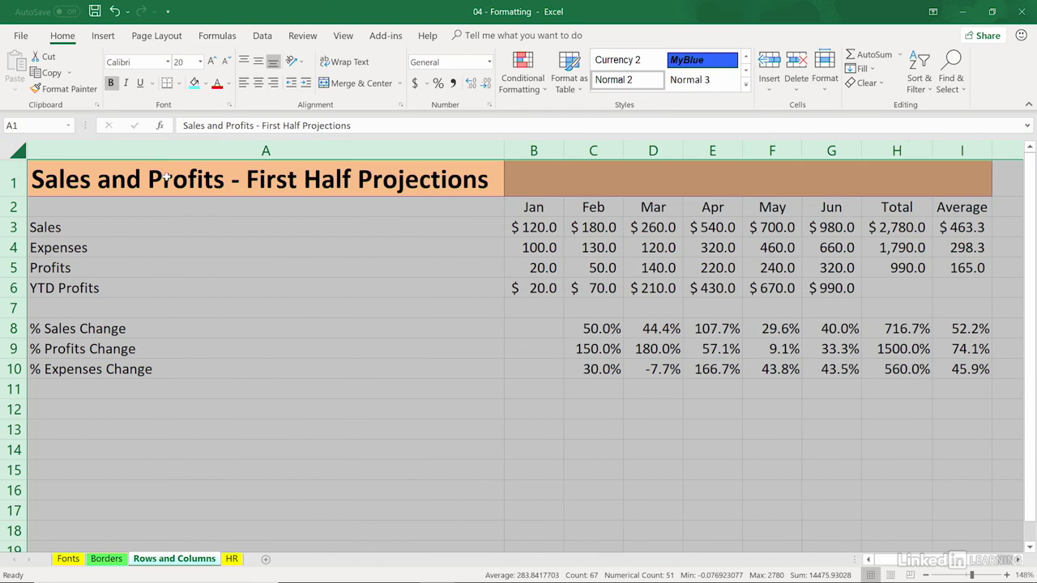
pyautogui.click(166, 178)
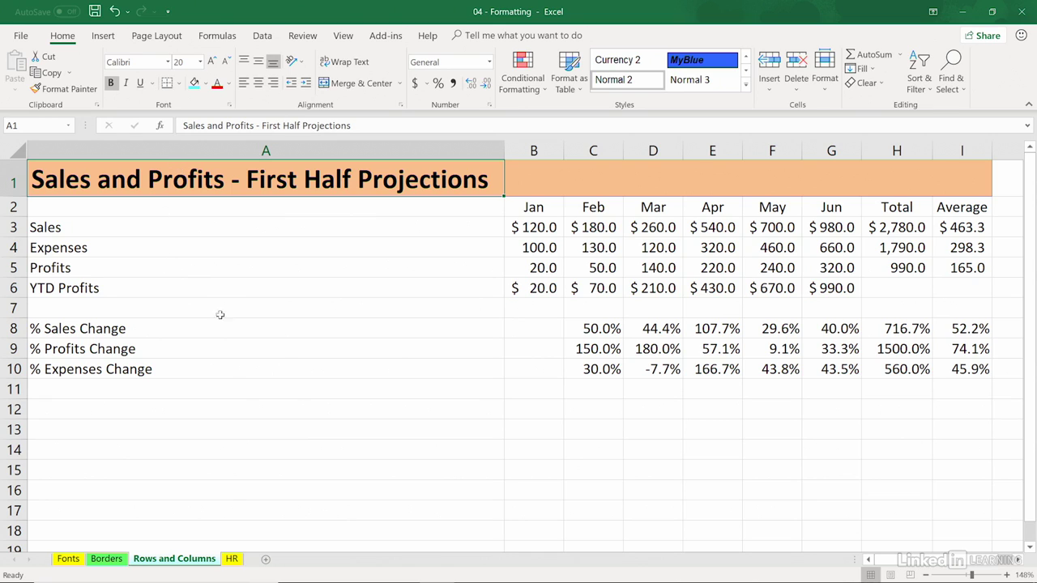
# Step: Merge and center the title across A1:I1 and AutoFit all columns of the worksheet with the title merged
pyautogui.moveTo(230, 464); pyautogui.dragTo(227, 452)
pyautogui.click(101, 182)
pyautogui.moveTo(502, 193); pyautogui.dragTo(958, 171)
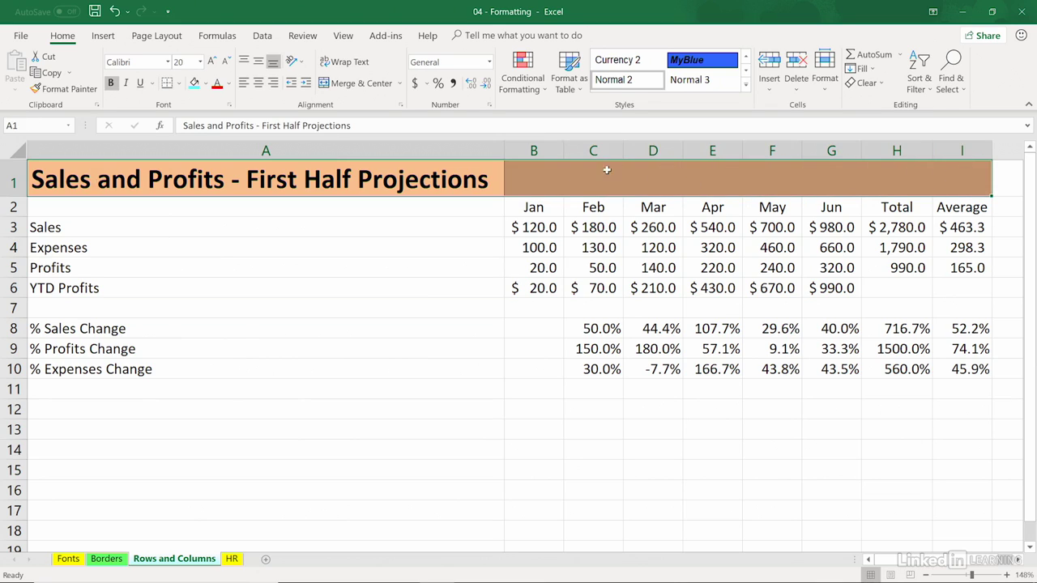
pyautogui.click(360, 84)
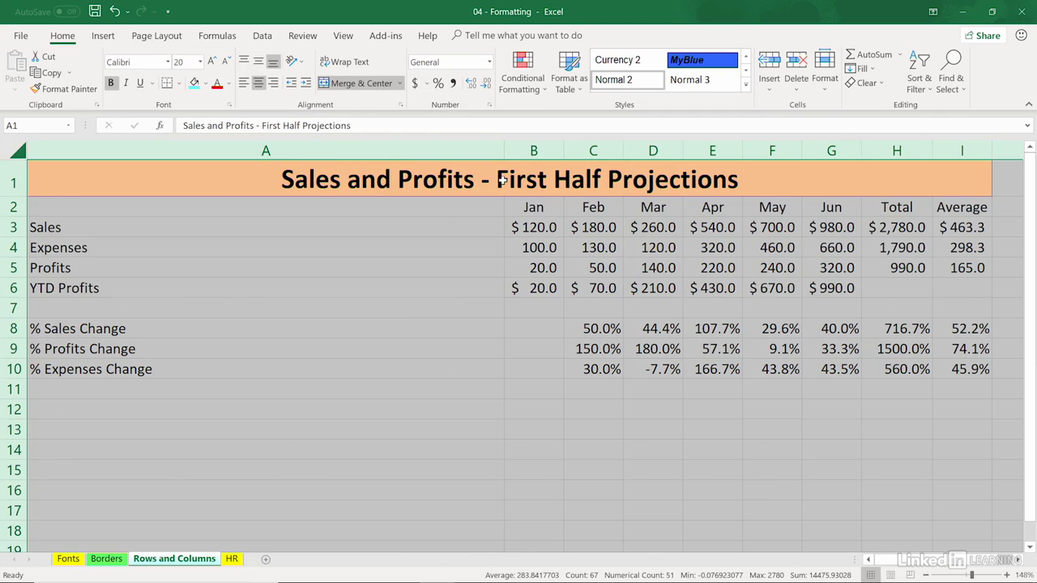
pyautogui.doubleClick(503, 147)
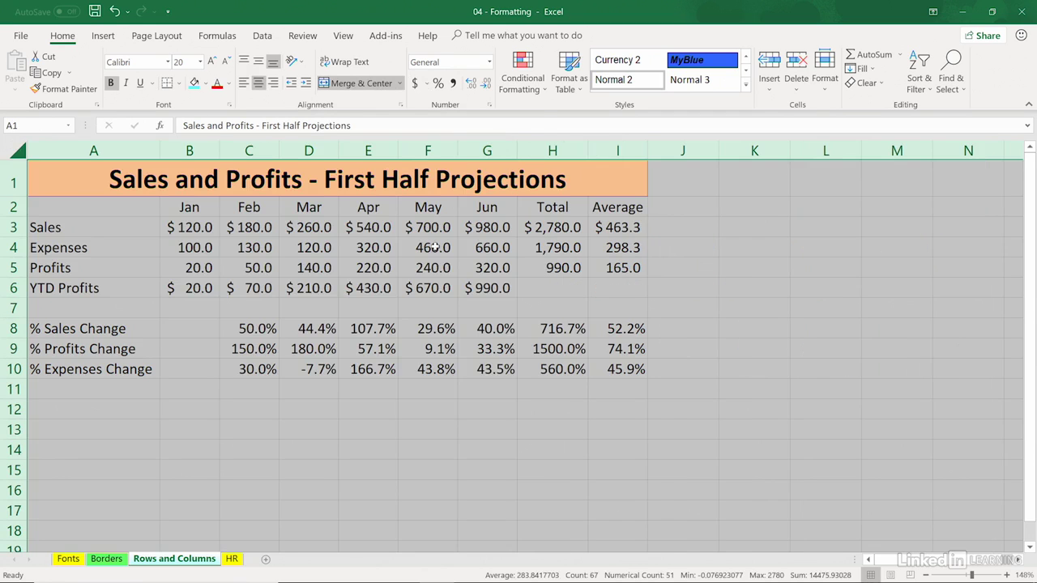
pyautogui.click(411, 259)
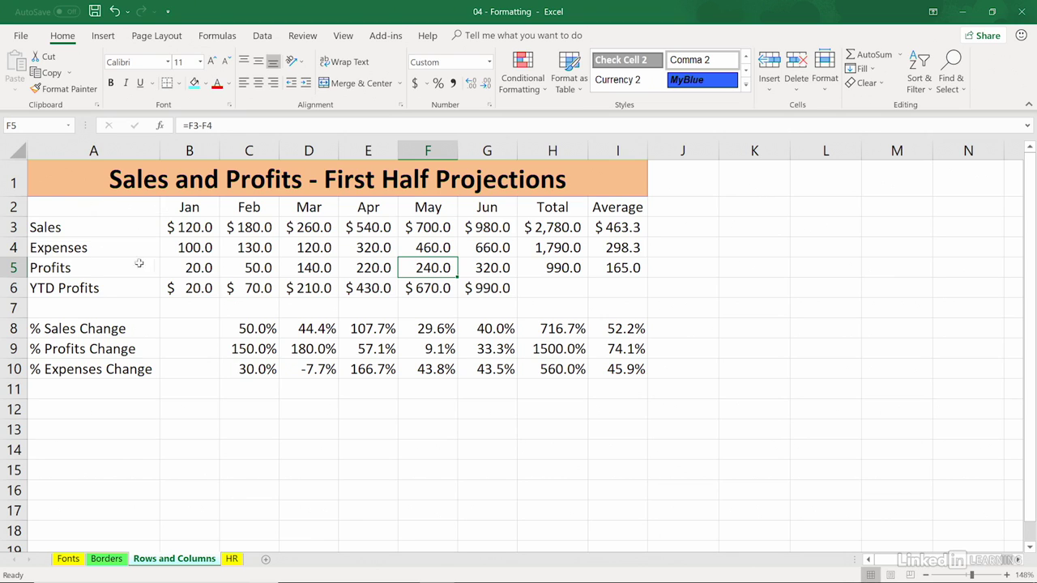
# Step: Increase the height of rows 3 through 6 together to about three times the normal row height
pyautogui.moveTo(13, 227); pyautogui.dragTo(10, 319)
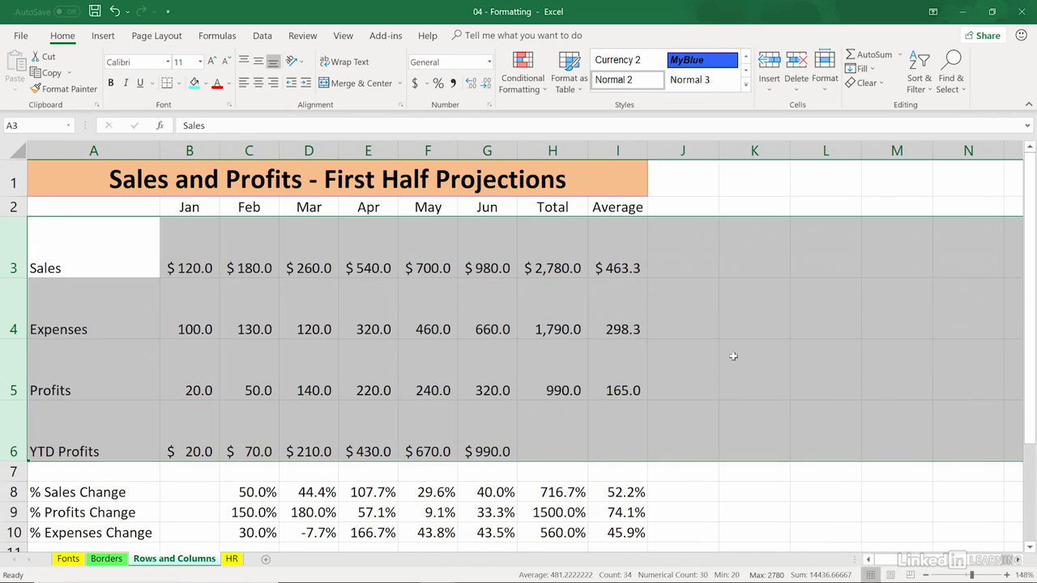
# Step: Select rows 3 through 6, from Sales to YTD Profits, and vertically center their contents with Middle Align
pyautogui.click(14, 251)
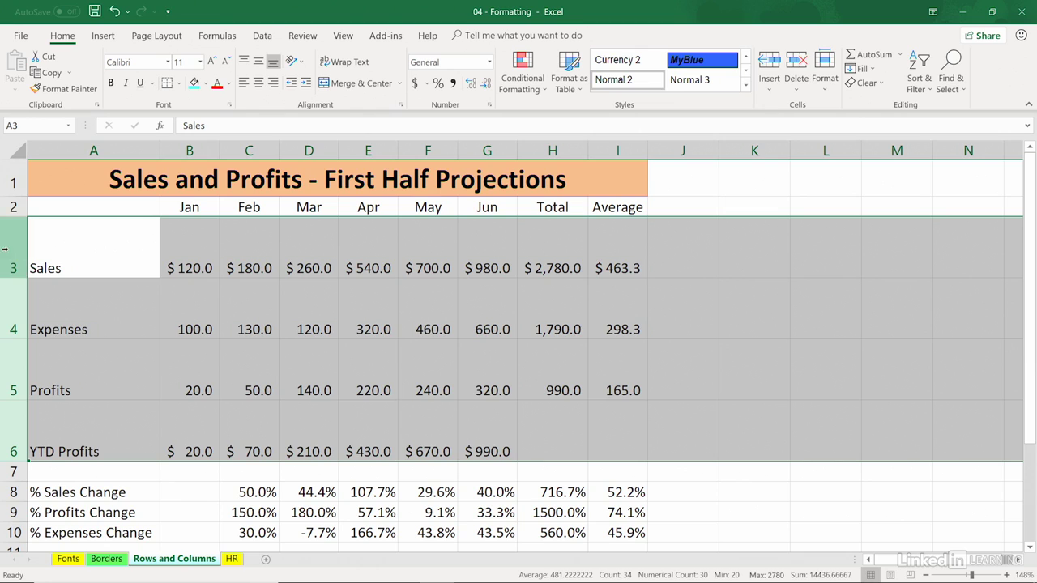
pyautogui.moveTo(13, 251); pyautogui.dragTo(13, 437)
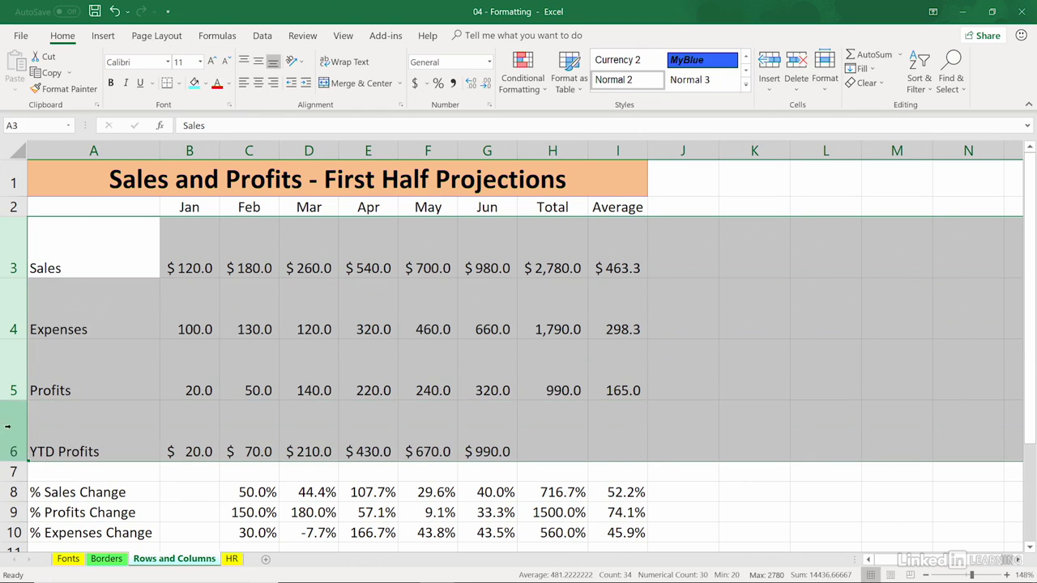
pyautogui.click(259, 62)
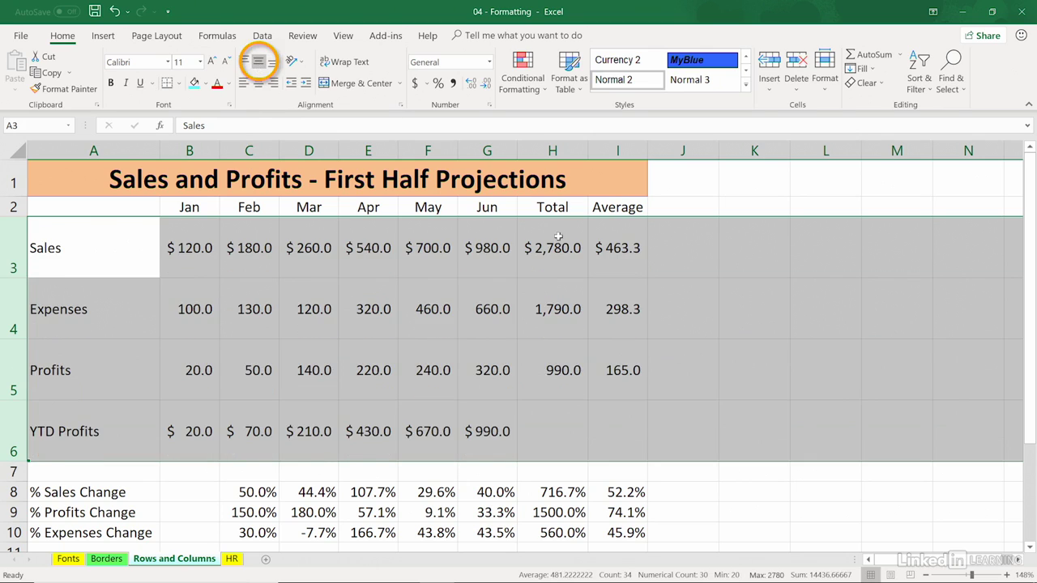
pyautogui.click(730, 251)
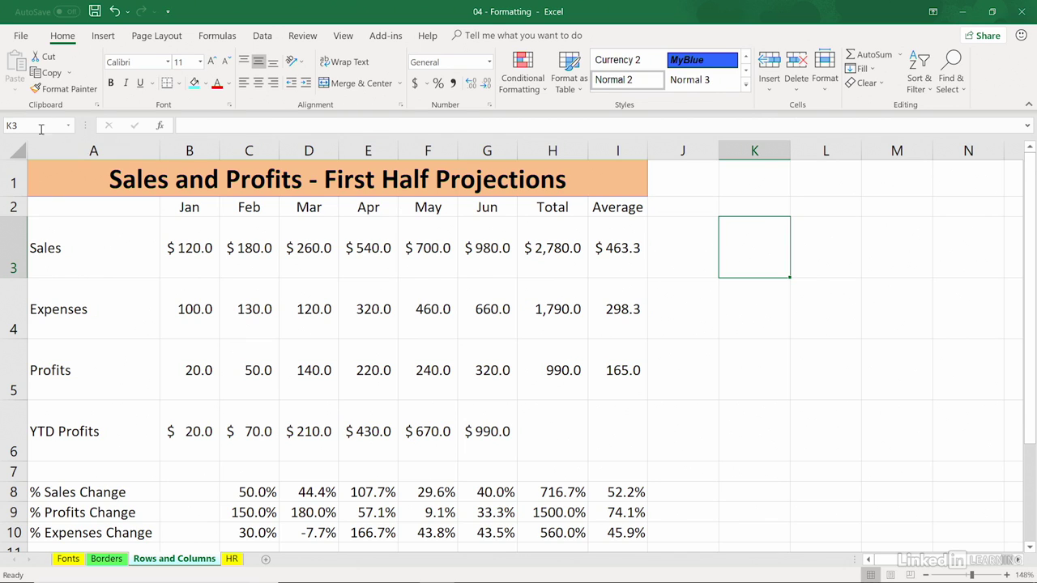
# Step: Select the entire worksheet and AutoFit the height of every row to its contents
pyautogui.click(18, 151)
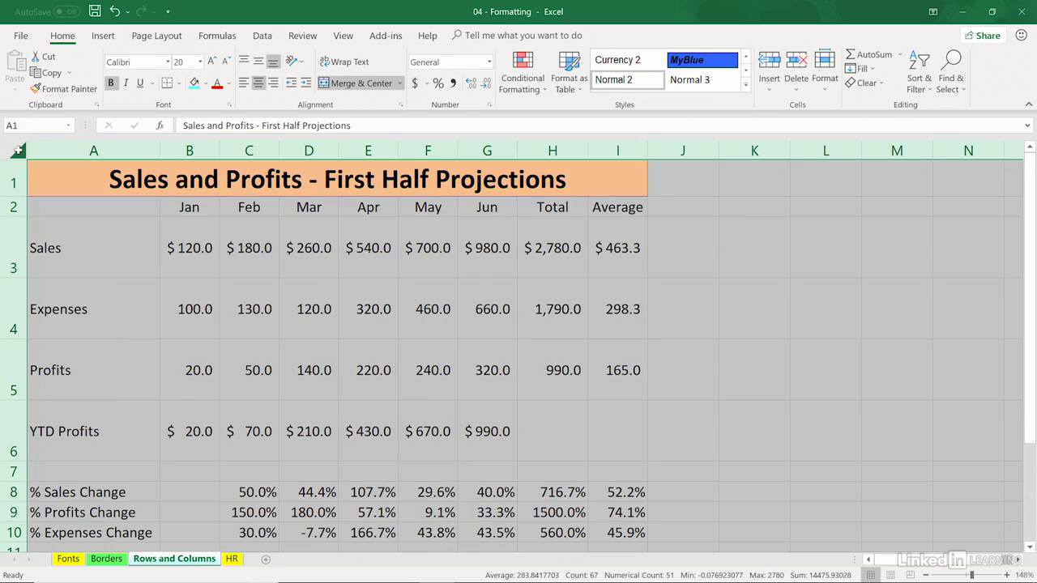
pyautogui.doubleClick(12, 216)
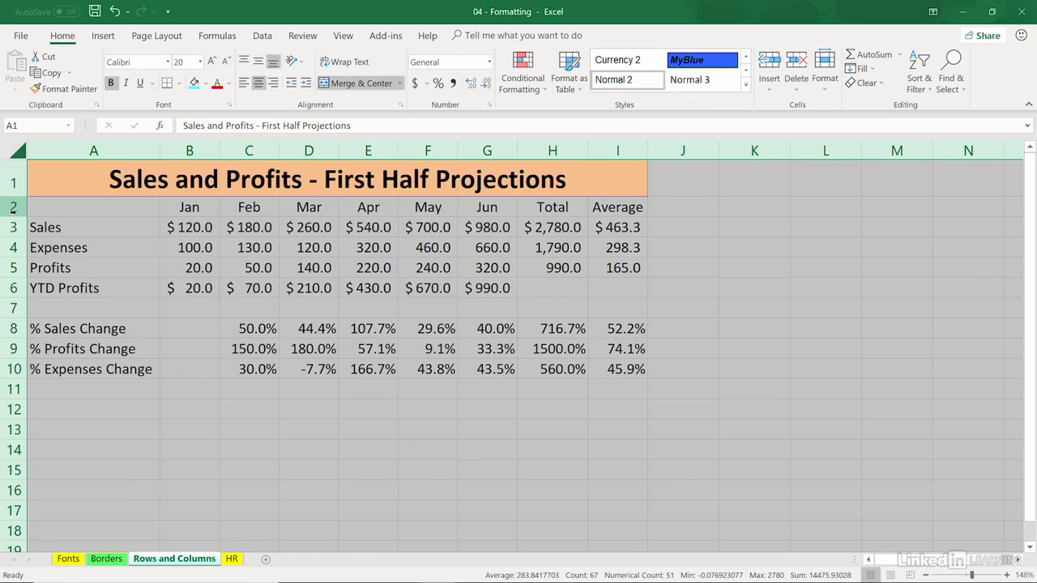